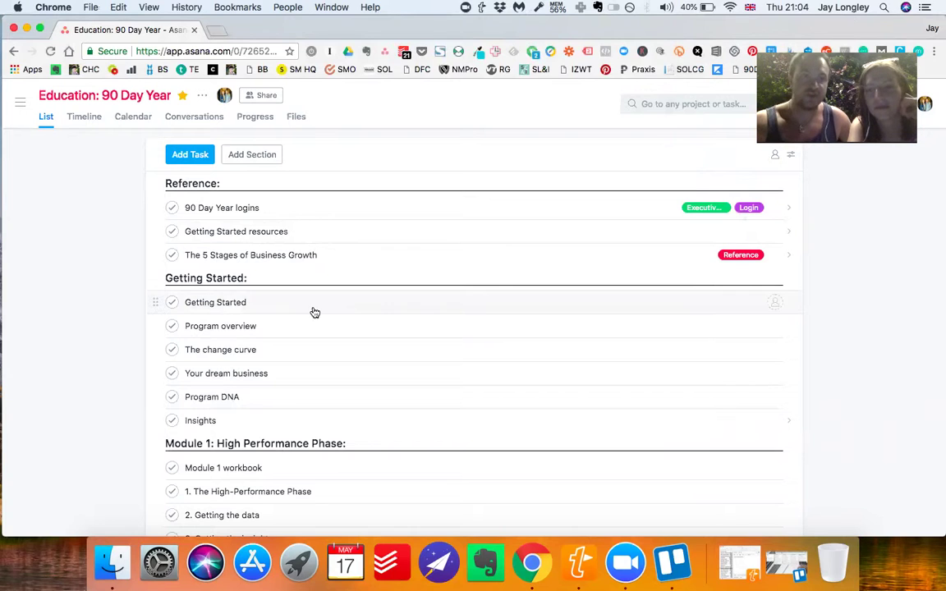
Step: Look through the sections of the Education: 90 Day Year project, from Reference down to Support sessions
scroll(441, 355, "down", 2)
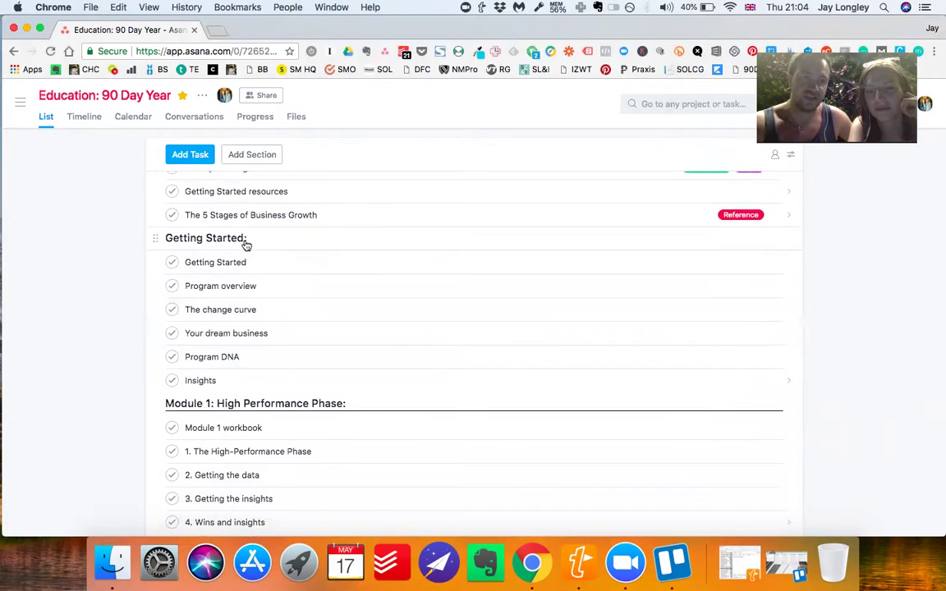
scroll(292, 249, "down", 3)
scroll(267, 291, "down", 3)
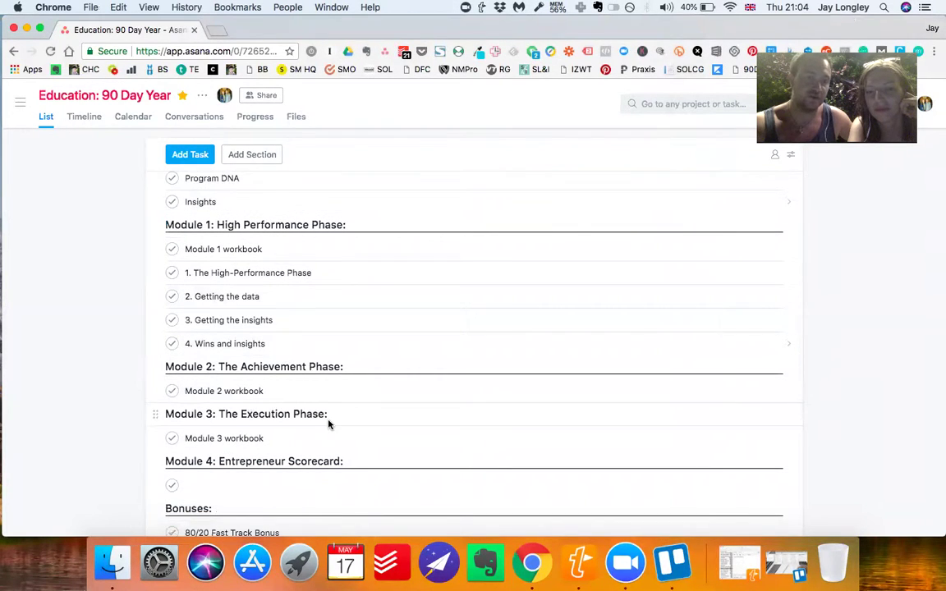
scroll(328, 422, "down", 9)
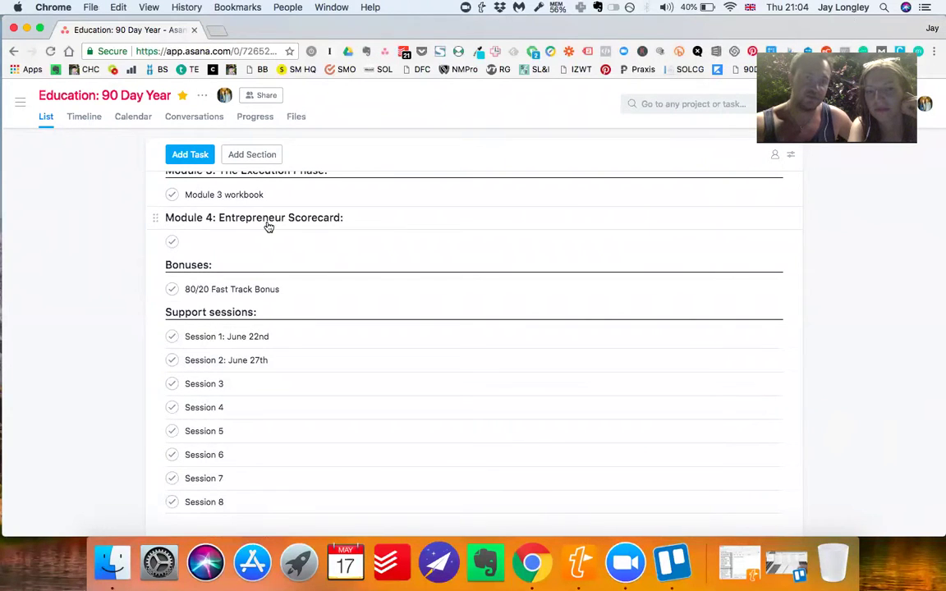
scroll(372, 317, "up", 15)
scroll(374, 318, "up", 3)
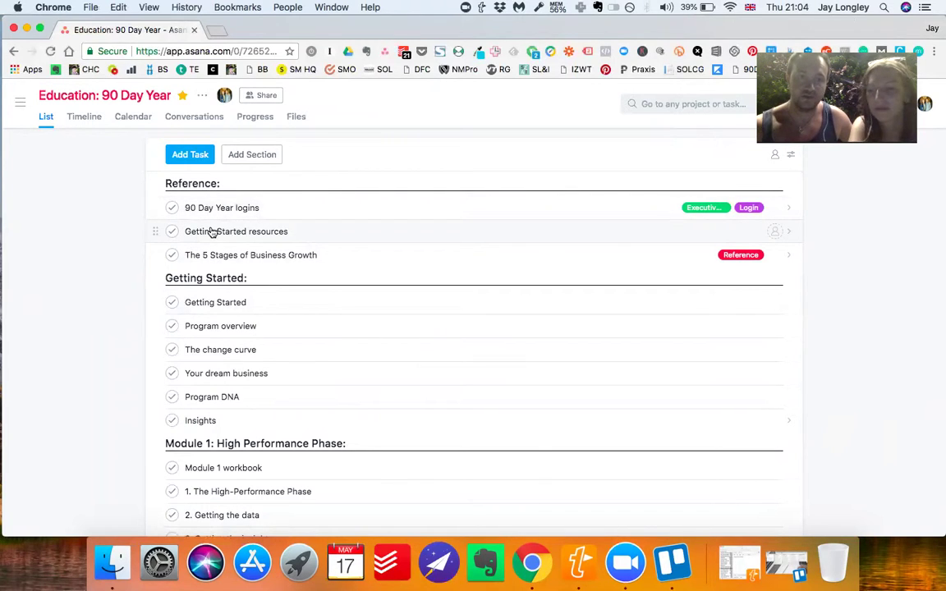
key("XF86AudioLowerVolume")
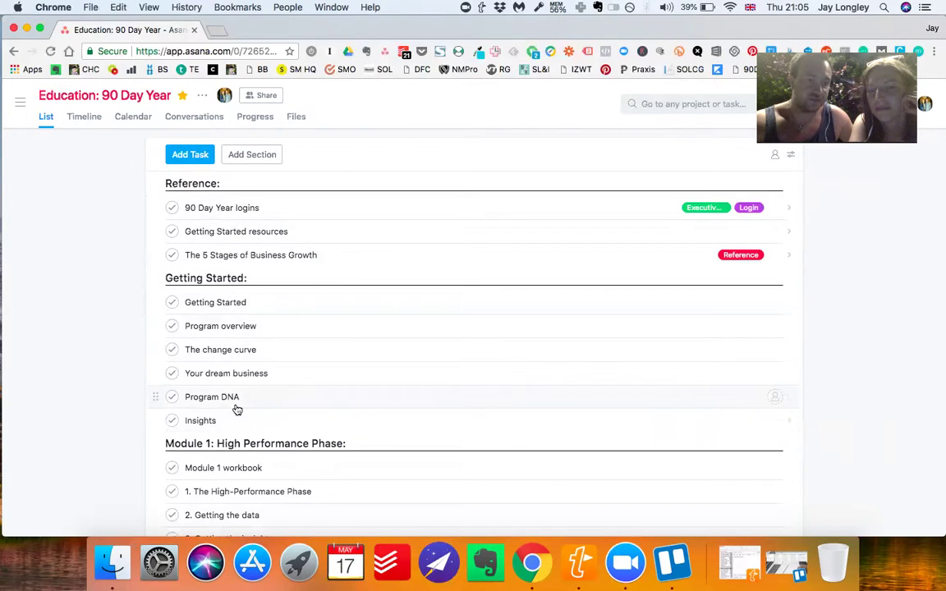
Step: View the details of the Module 1 workbook, The change curve and The 5 Stages of Business Growth tasks
scroll(237, 409, "down", 4)
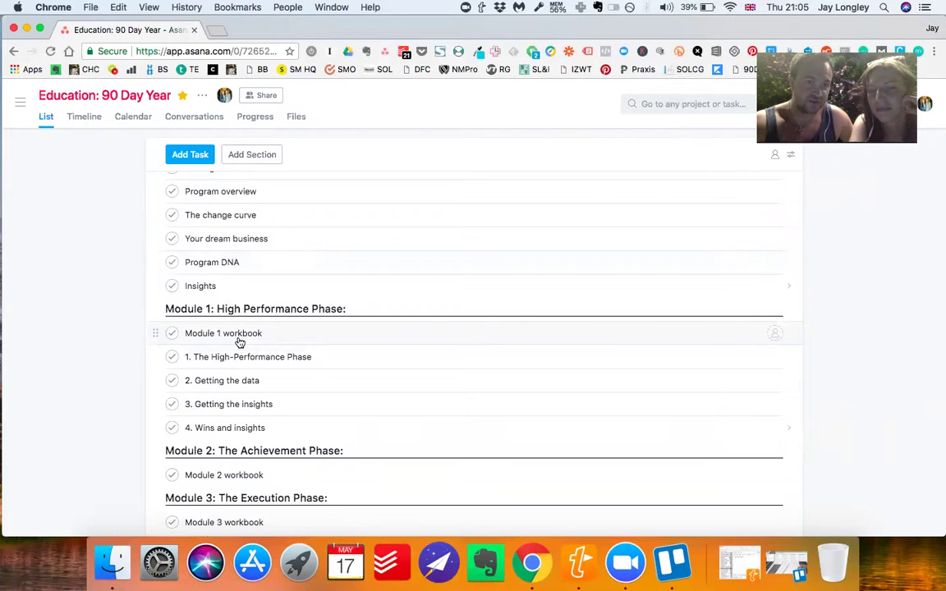
left_click(238, 339)
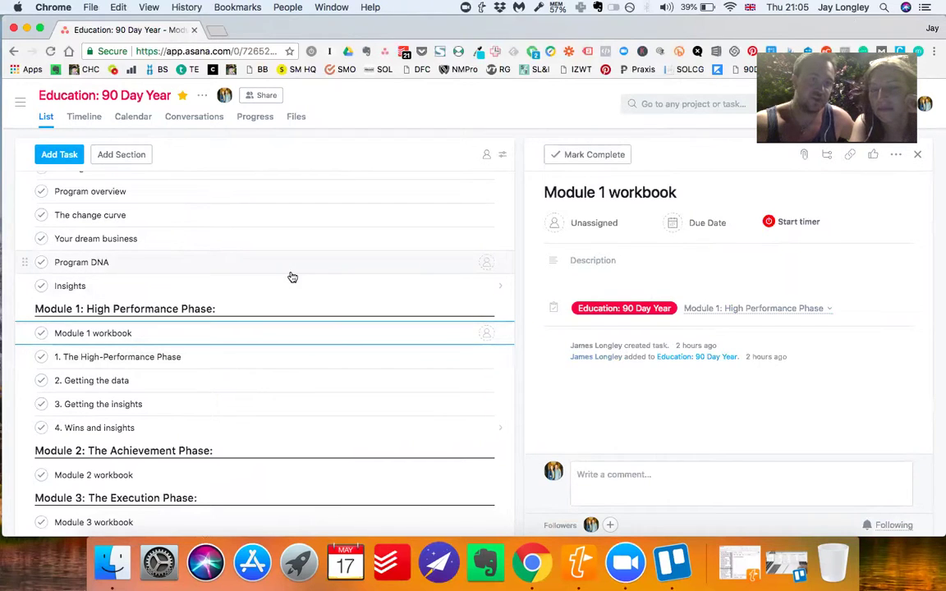
left_click(234, 214)
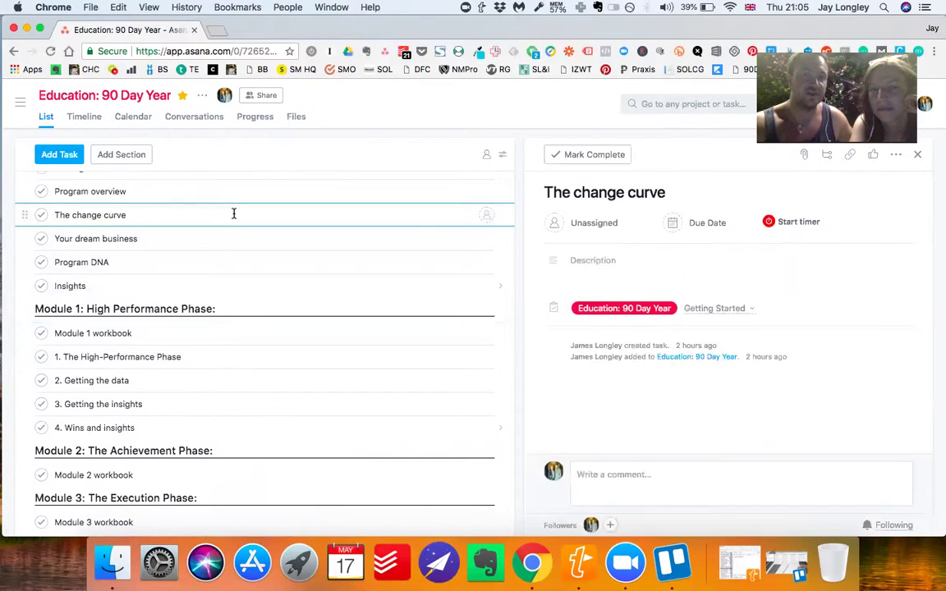
scroll(230, 241, "up", 3)
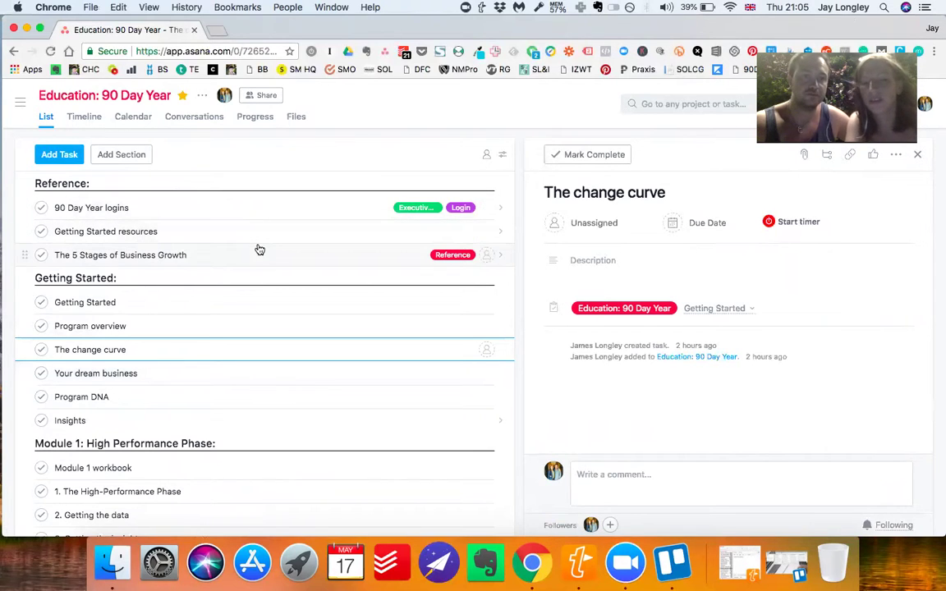
left_click(259, 249)
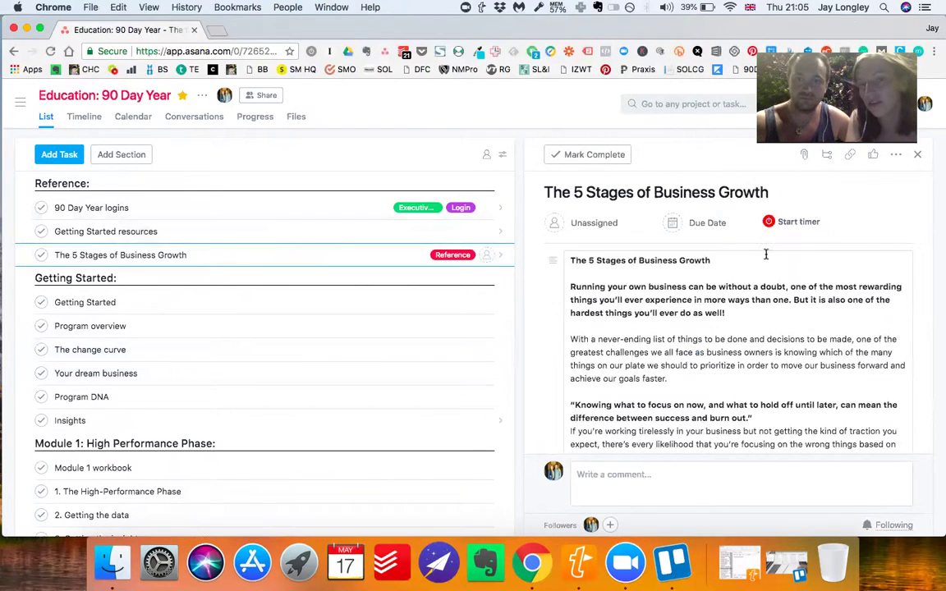
left_click(916, 155)
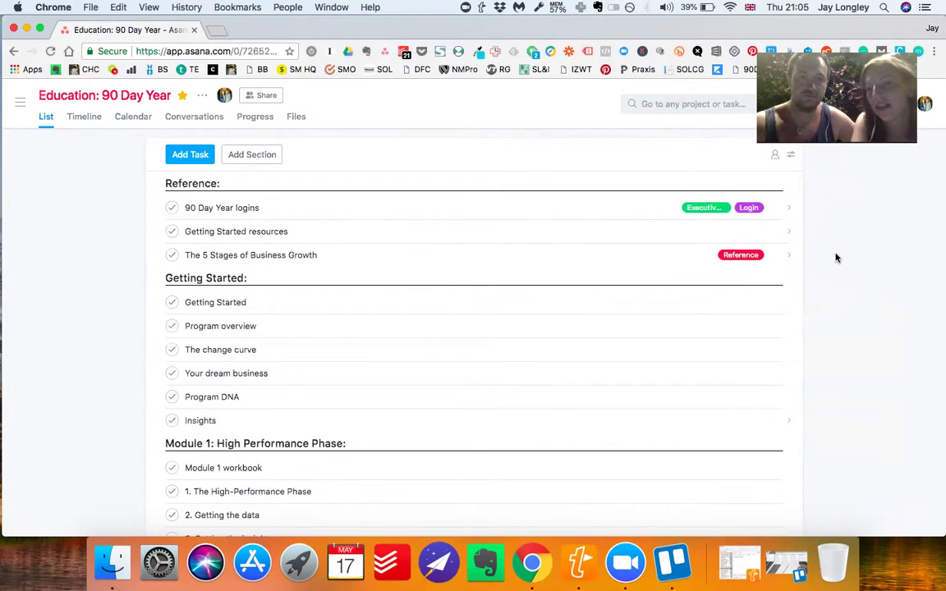
Step: Try a due date of yesterday on the Session 2: June 27th support session task and clear it again
scroll(633, 376, "down", 5)
scroll(635, 376, "down", 10)
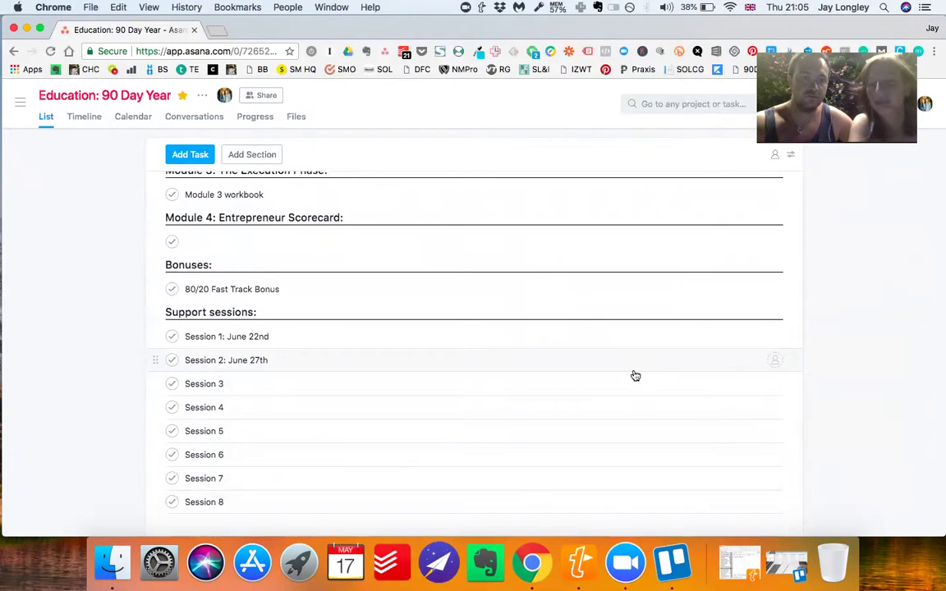
left_click(756, 363)
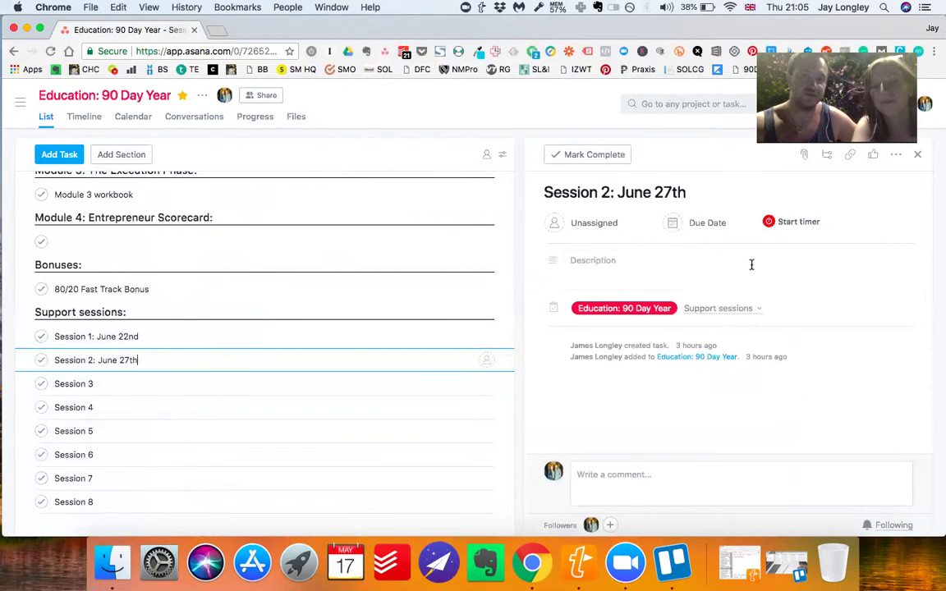
left_click(678, 228)
left_click(740, 370)
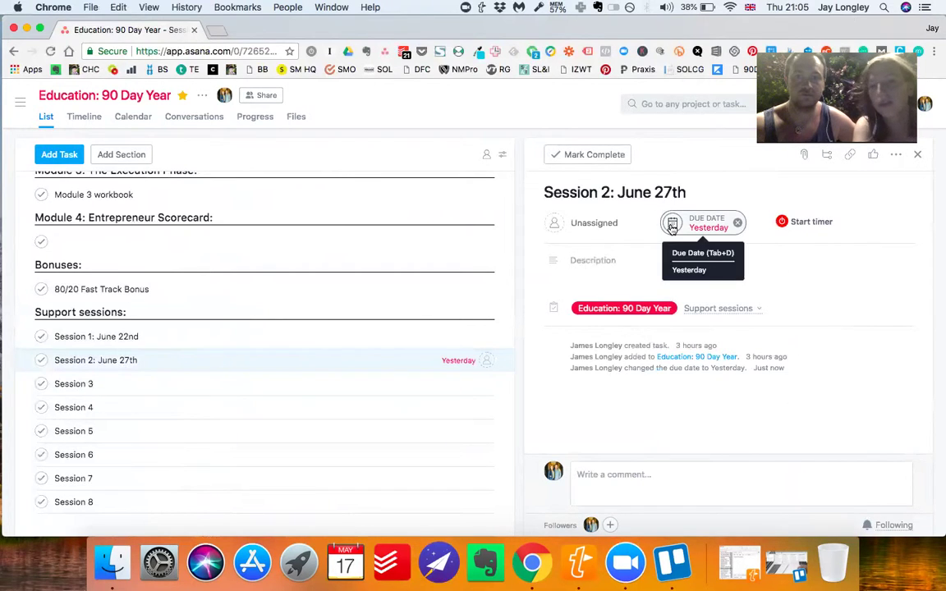
left_click(737, 224)
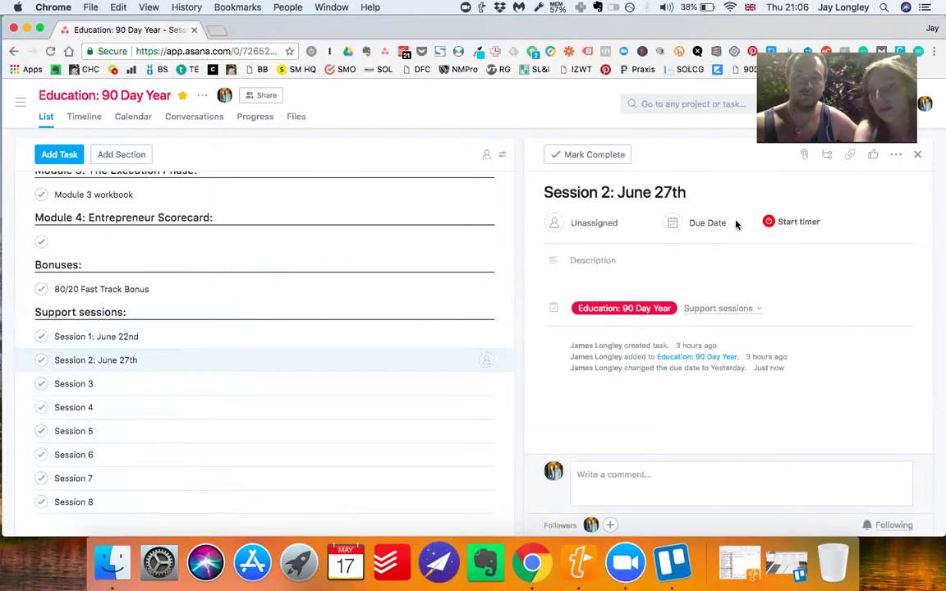
left_click(918, 154)
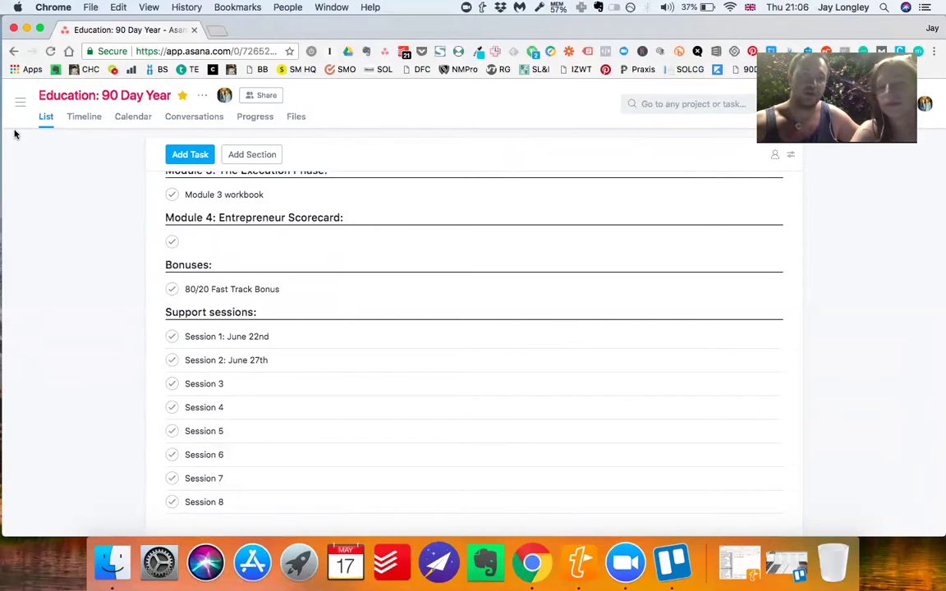
Step: Show the workspace's team list, collapse the Education team's projects and hide the list again
left_click(20, 102)
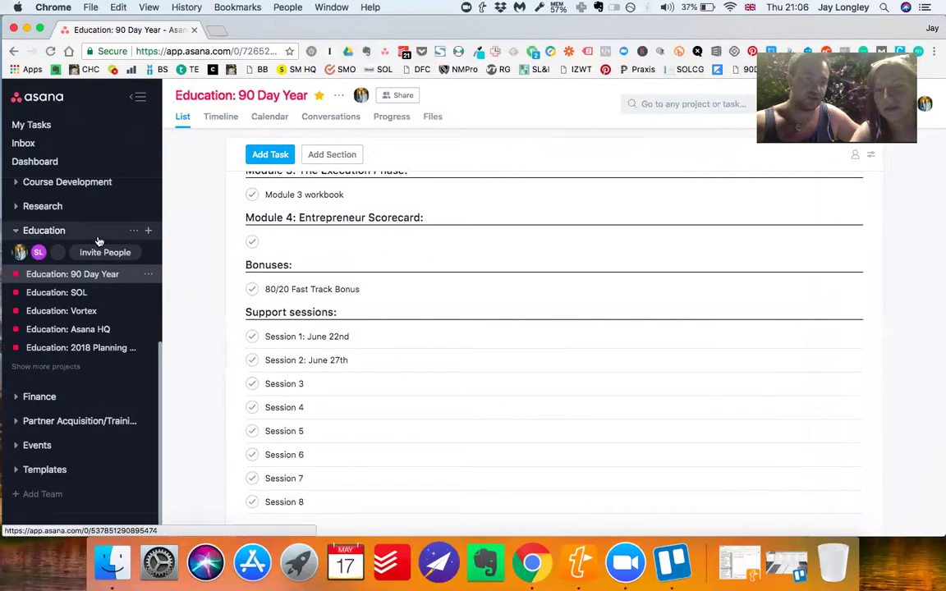
left_click(17, 231)
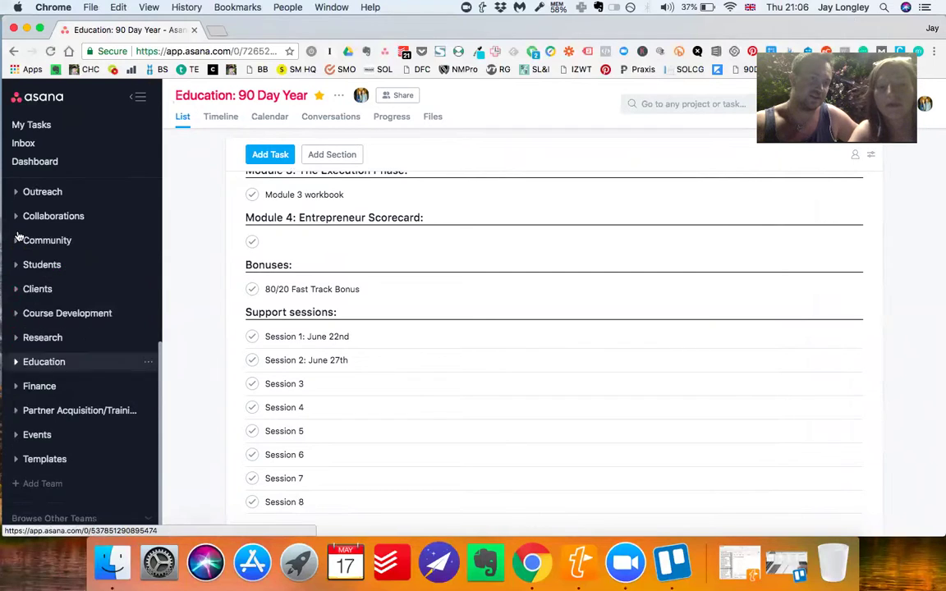
left_click(320, 97)
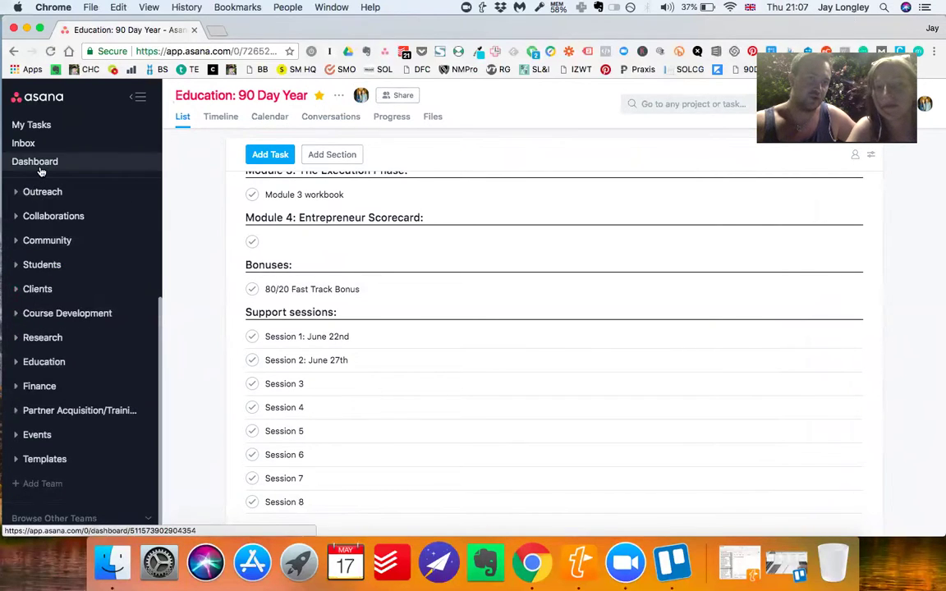
left_click(142, 98)
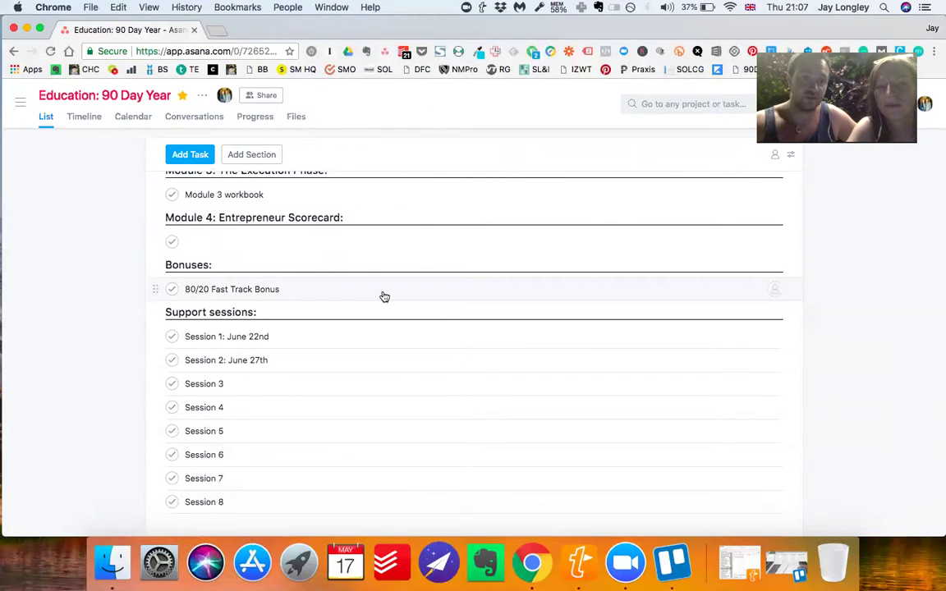
Step: Examine the status section and task progress chart of the Education: 90 Day Year project
scroll(385, 296, "up", 10)
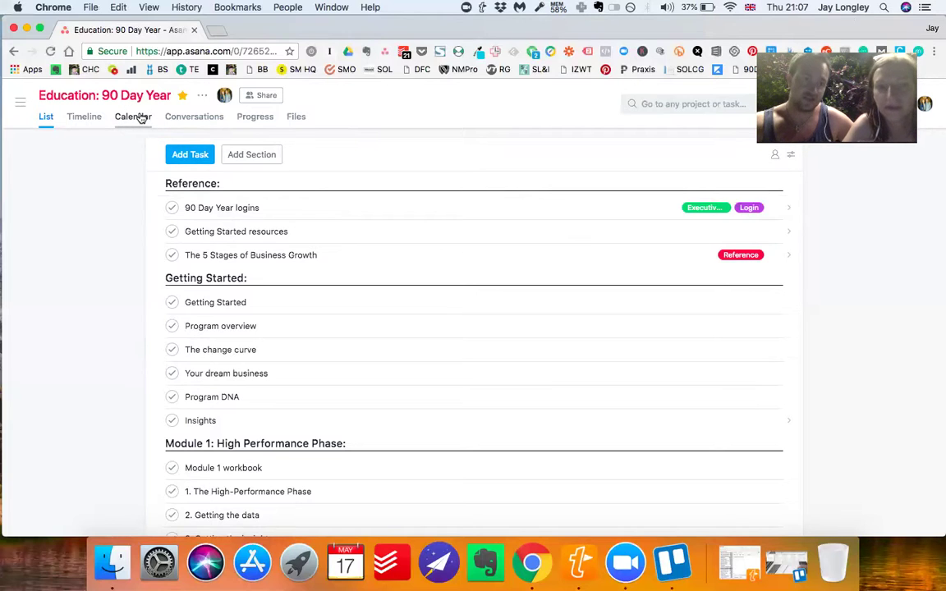
left_click(264, 121)
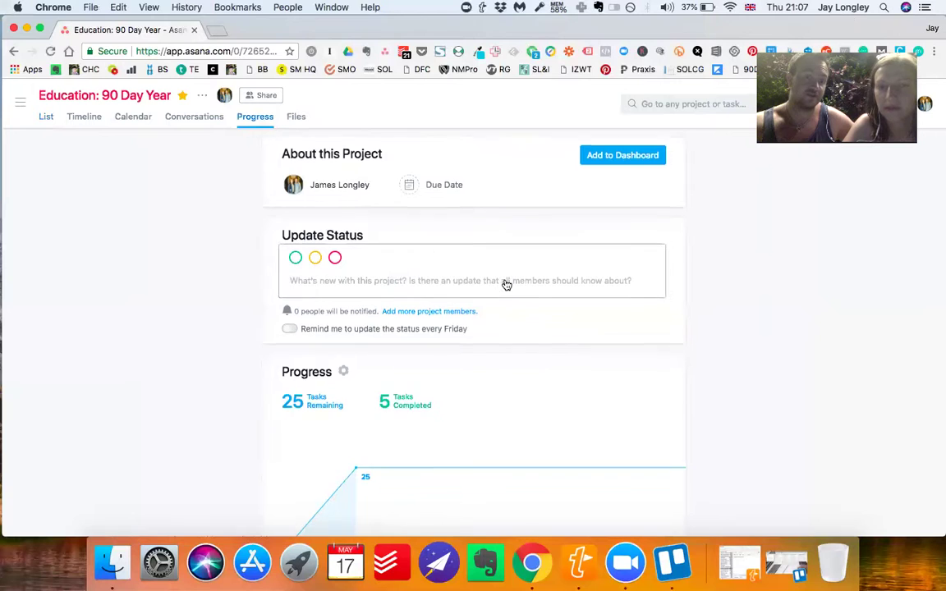
scroll(456, 271, "down", 2)
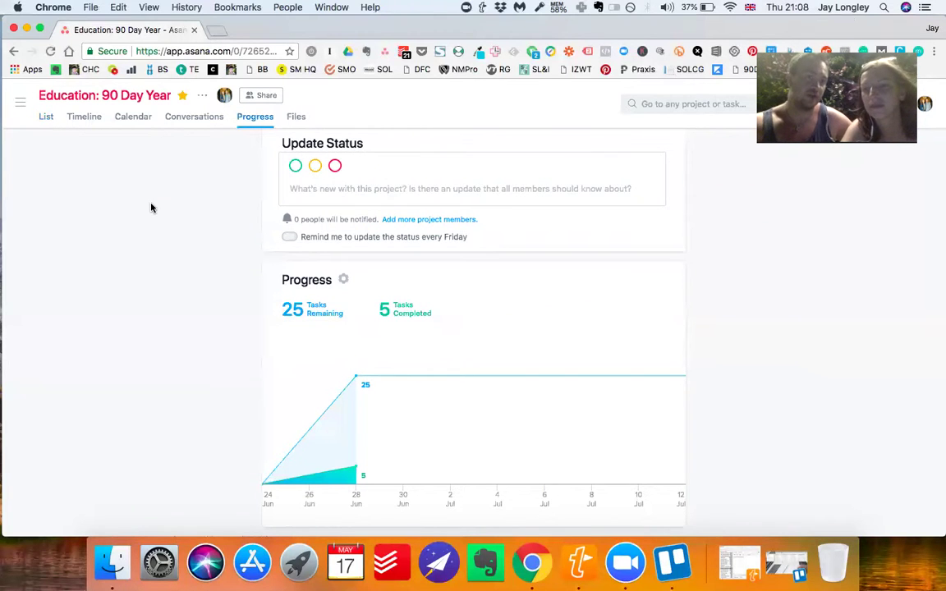
Step: Switch to Trello and view the Vortex materials in Google Drive and Vortex course progress log cards in the Resources list
left_click(26, 29)
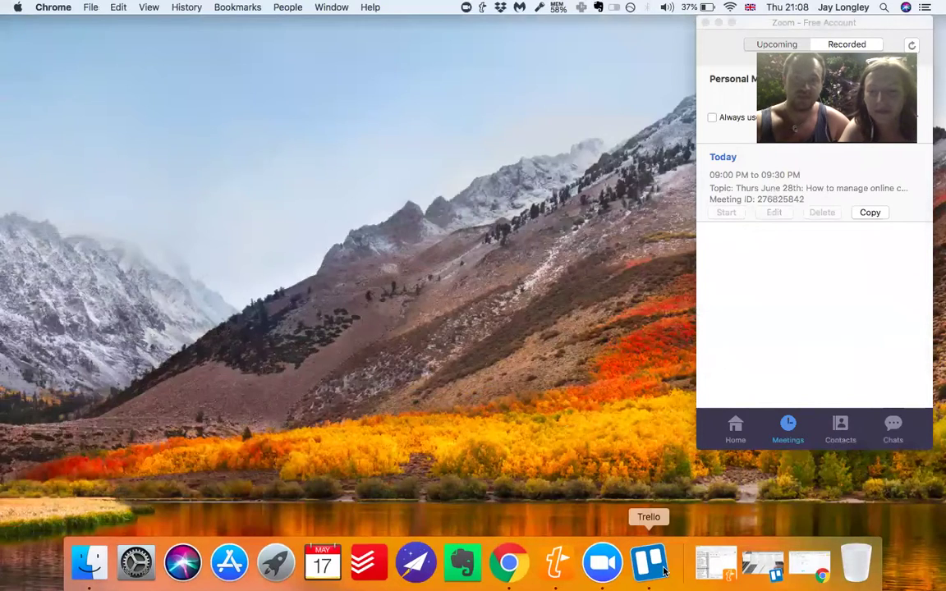
left_click(664, 567)
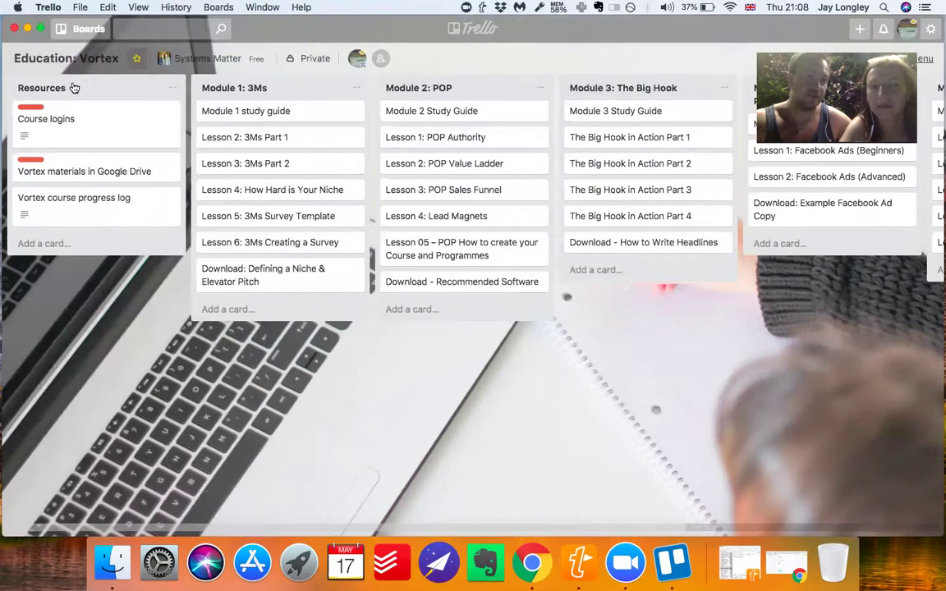
left_click(88, 172)
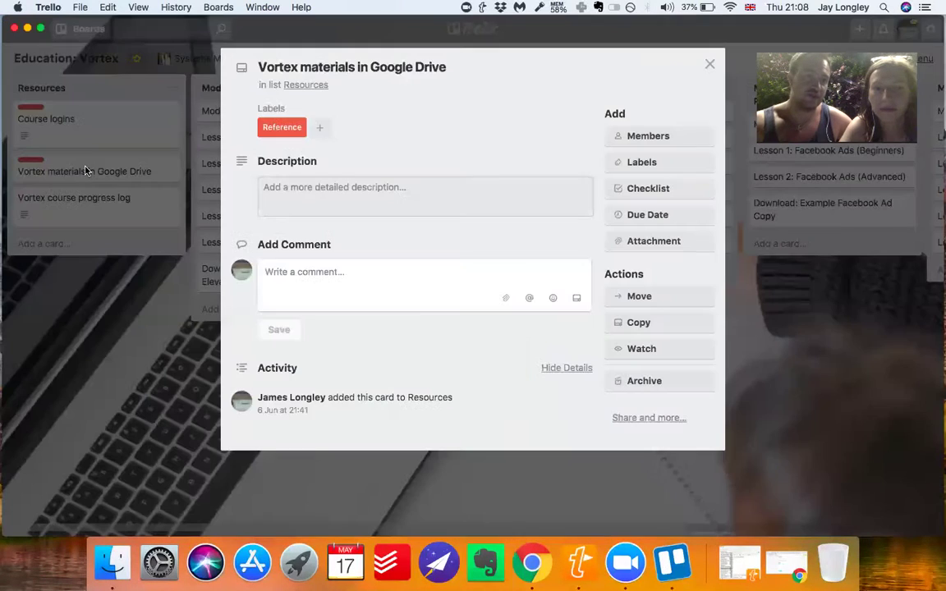
left_click(839, 309)
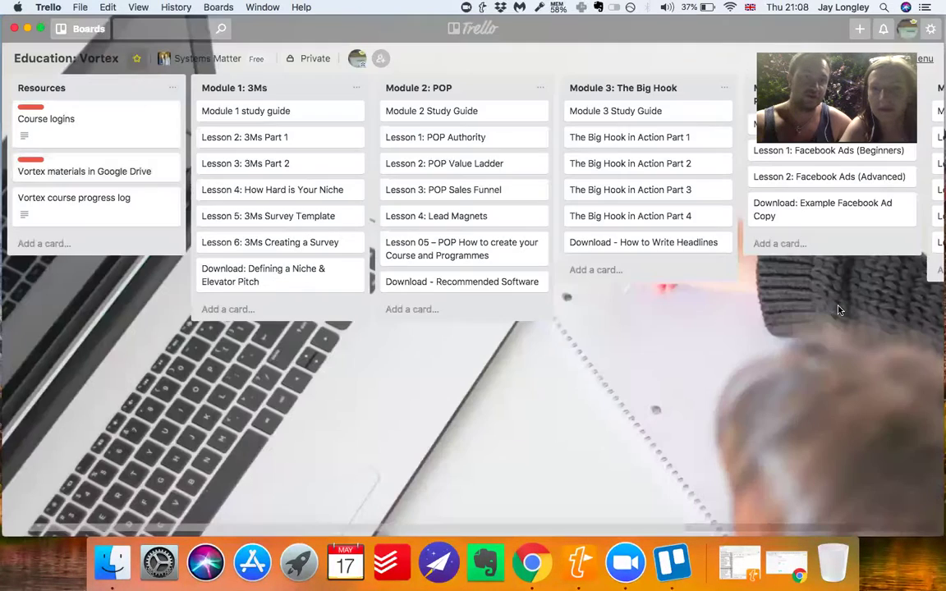
left_click(87, 209)
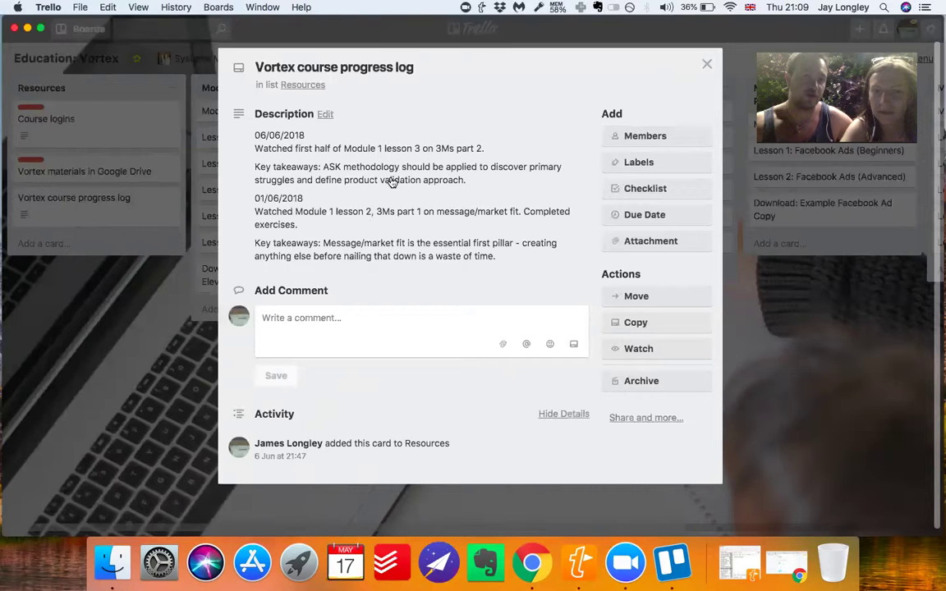
left_click(708, 65)
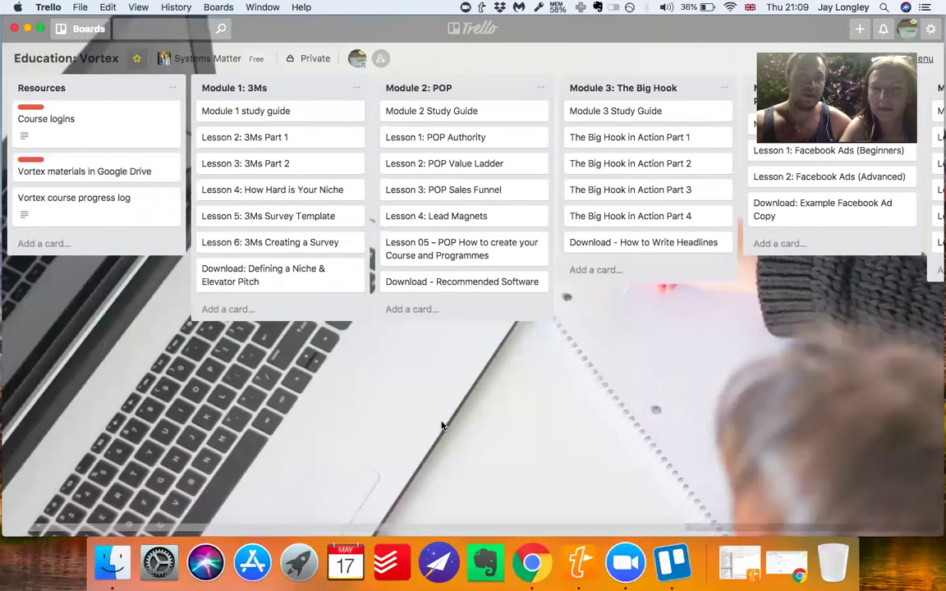
Step: Look across the module lists of the Education: Vortex board and view the Module 1 study guide card
scroll(292, 200, "right", 10)
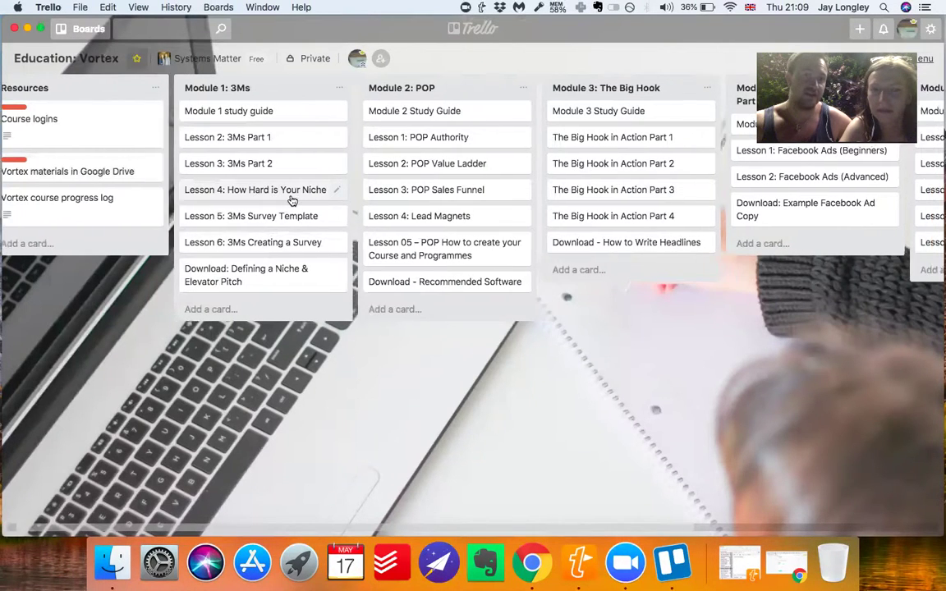
scroll(293, 201, "right", 1)
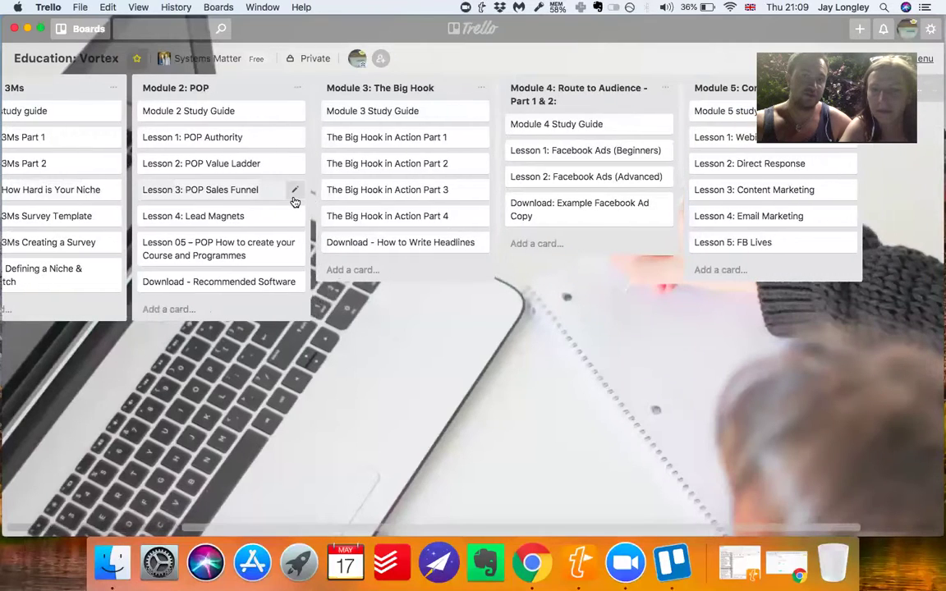
scroll(291, 200, "left", 1)
scroll(291, 200, "left", 10)
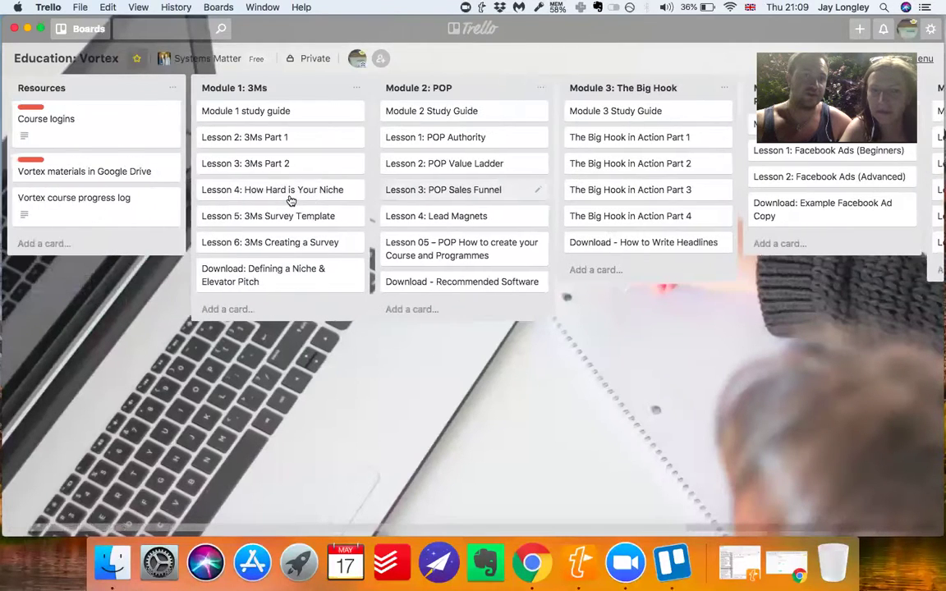
left_click(288, 118)
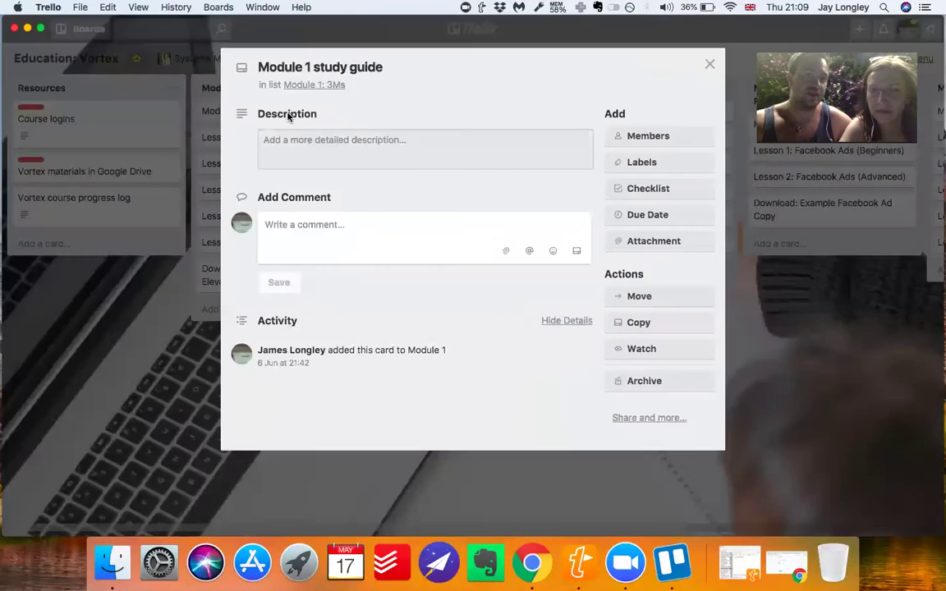
left_click(828, 410)
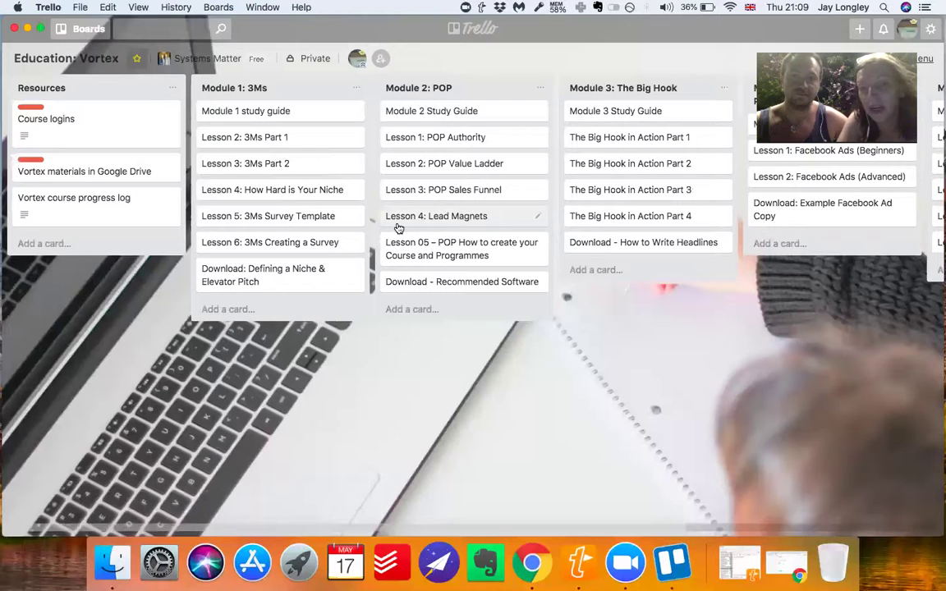
scroll(501, 243, "right", 3)
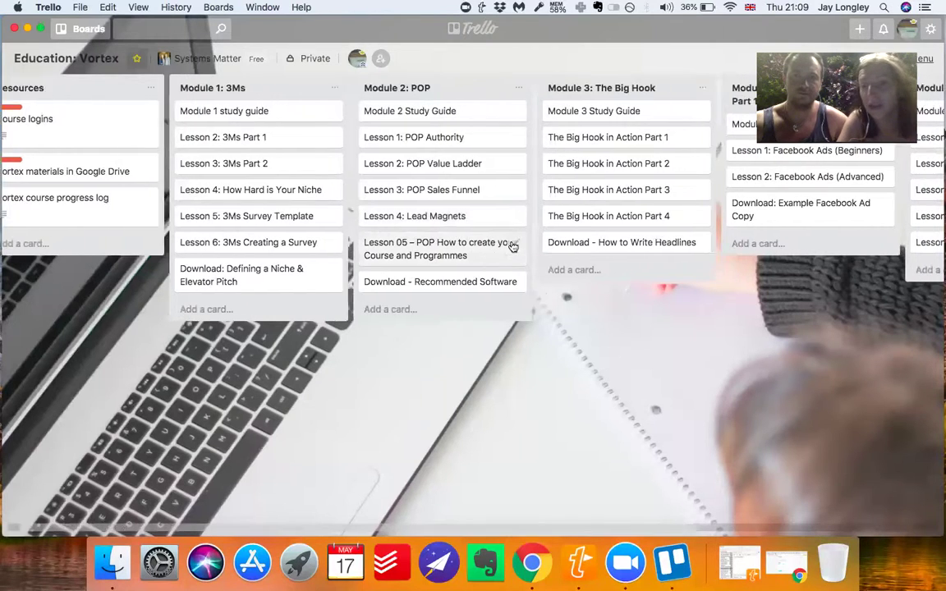
Step: Search for "sv" in the member options of the Module 3 Study Guide card, then close the card without assigning anyone
left_click(552, 110)
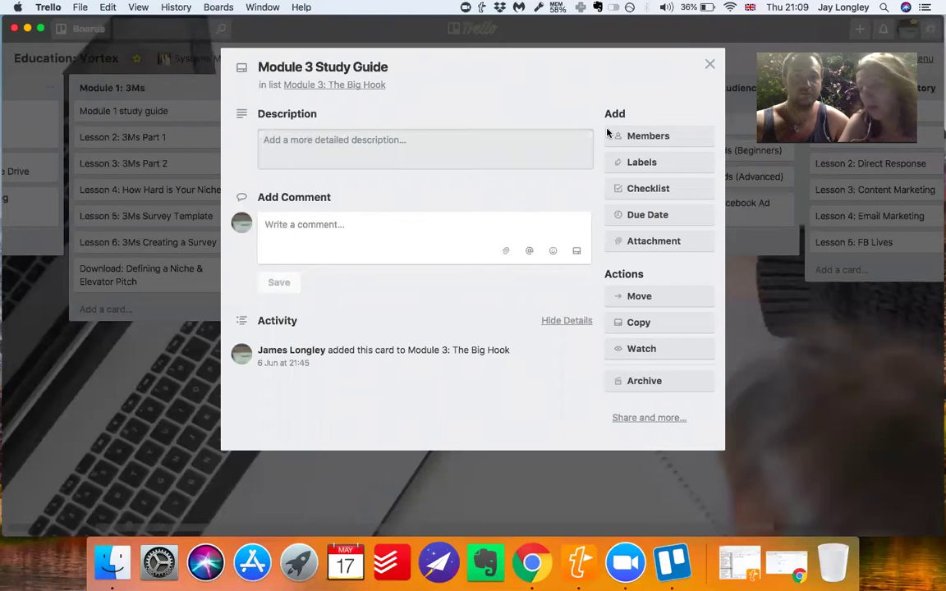
left_click(645, 135)
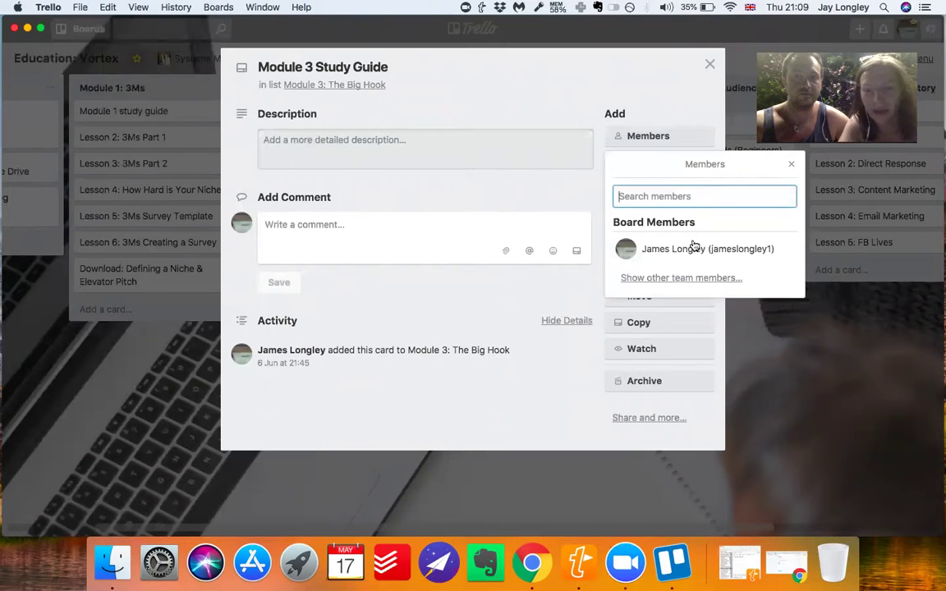
type("sv")
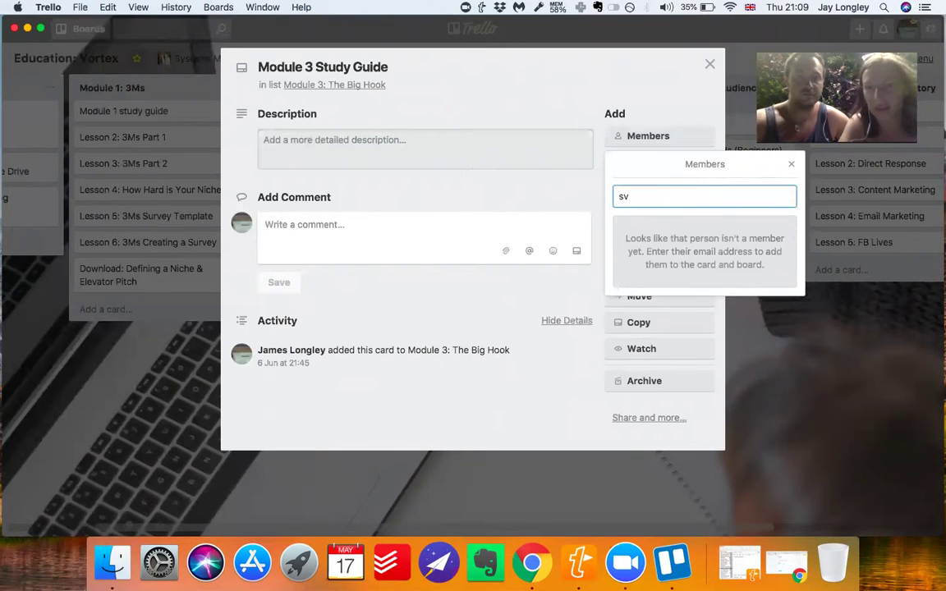
key("Escape")
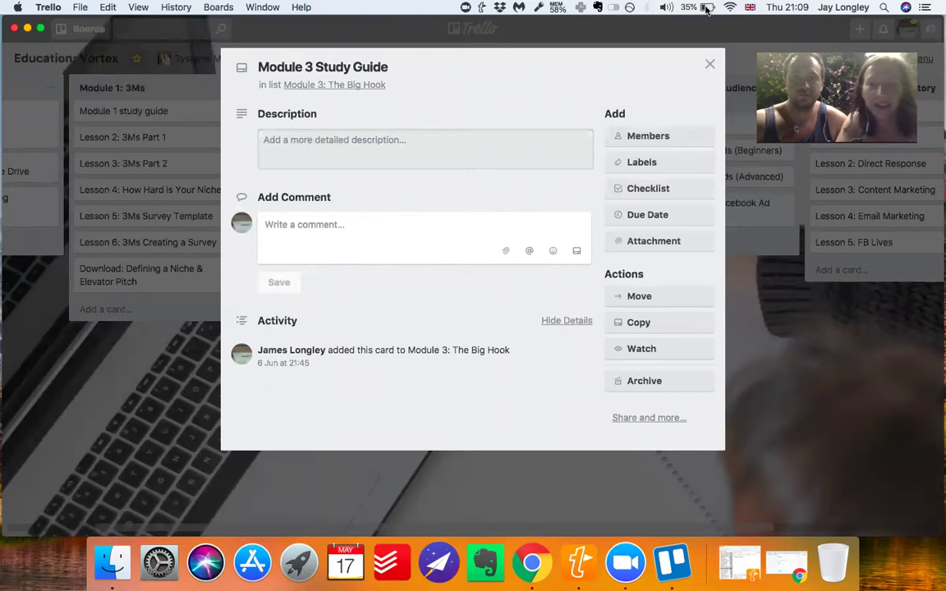
left_click(710, 64)
scroll(691, 259, "right", 5)
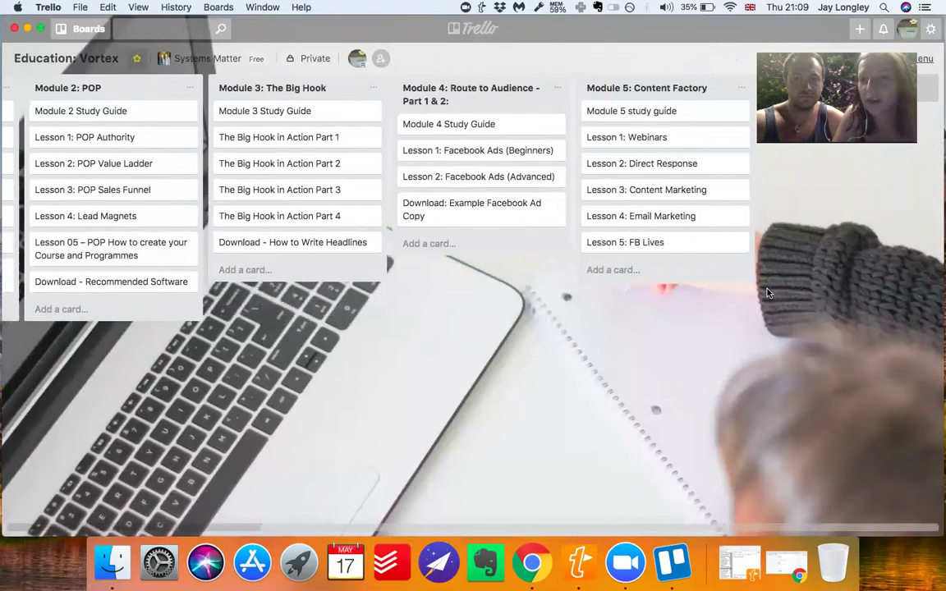
scroll(767, 293, "left", 5)
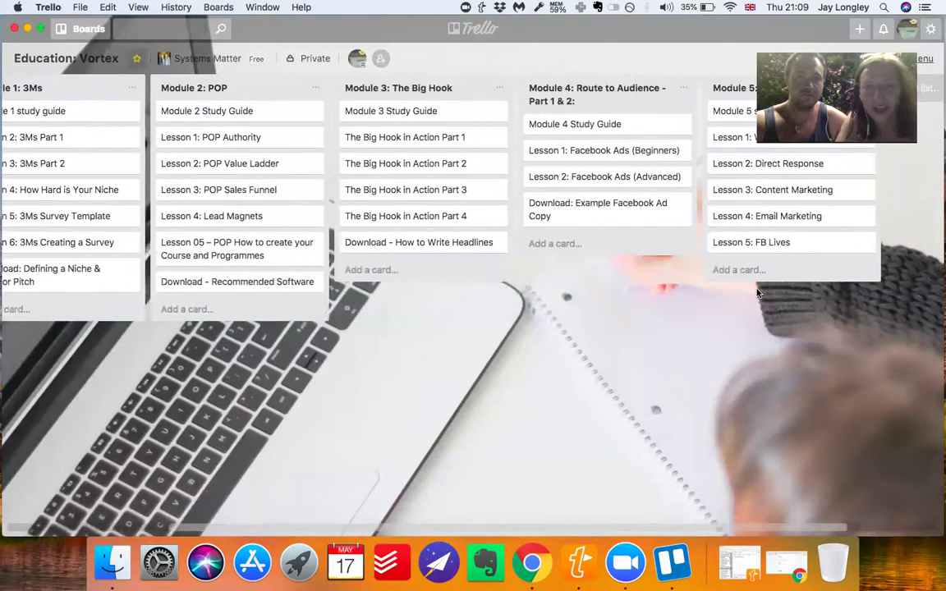
scroll(757, 294, "left", 2)
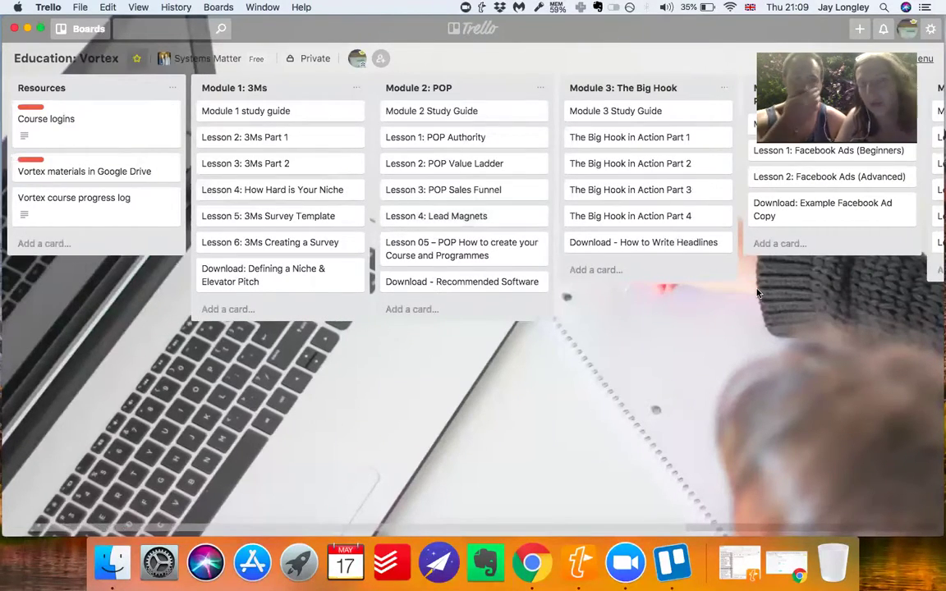